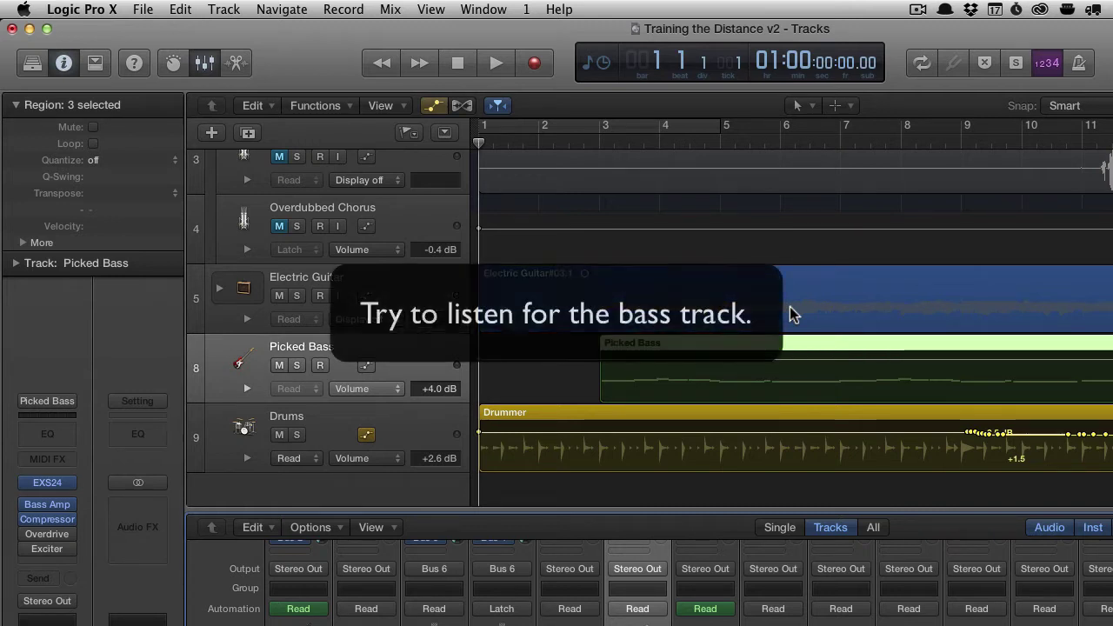
Play the song briefly to hear the Picked Bass, then stop at bar 5.
key("space")
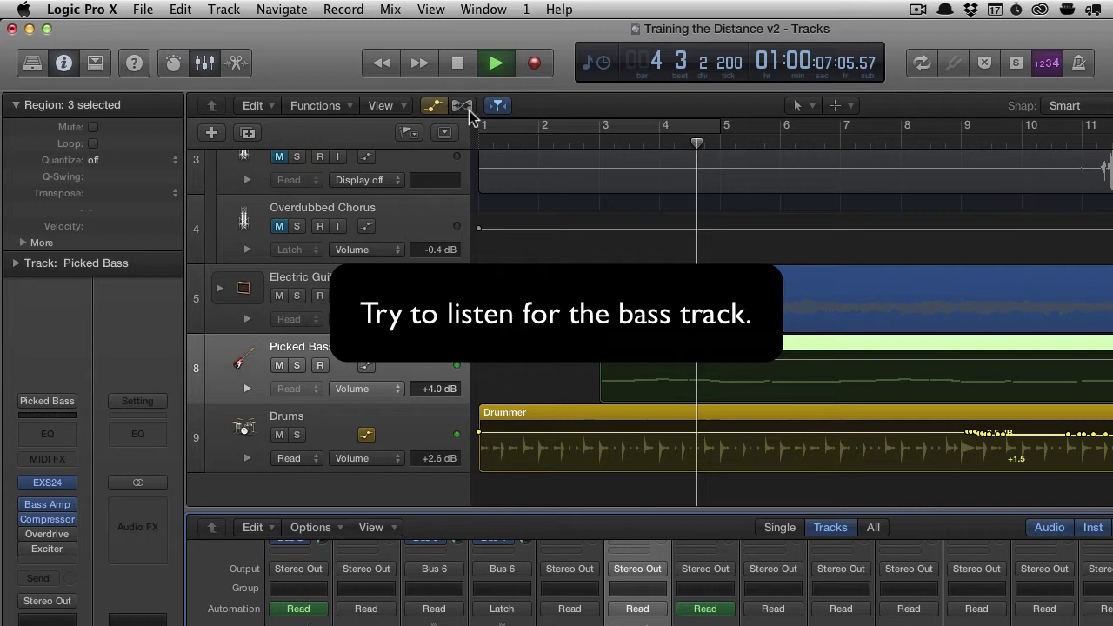
key("space")
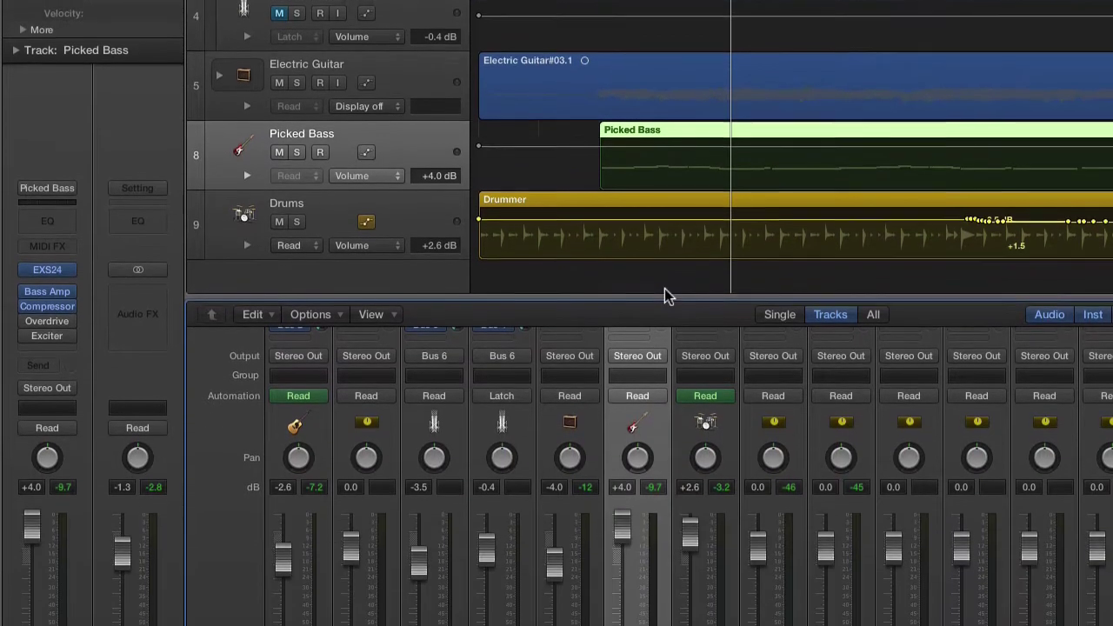
Raise the Picked Bass fader from +4.0 to +6.0 dB and audition it from slightly earlier.
left_click_drag(622, 517, 628, 489)
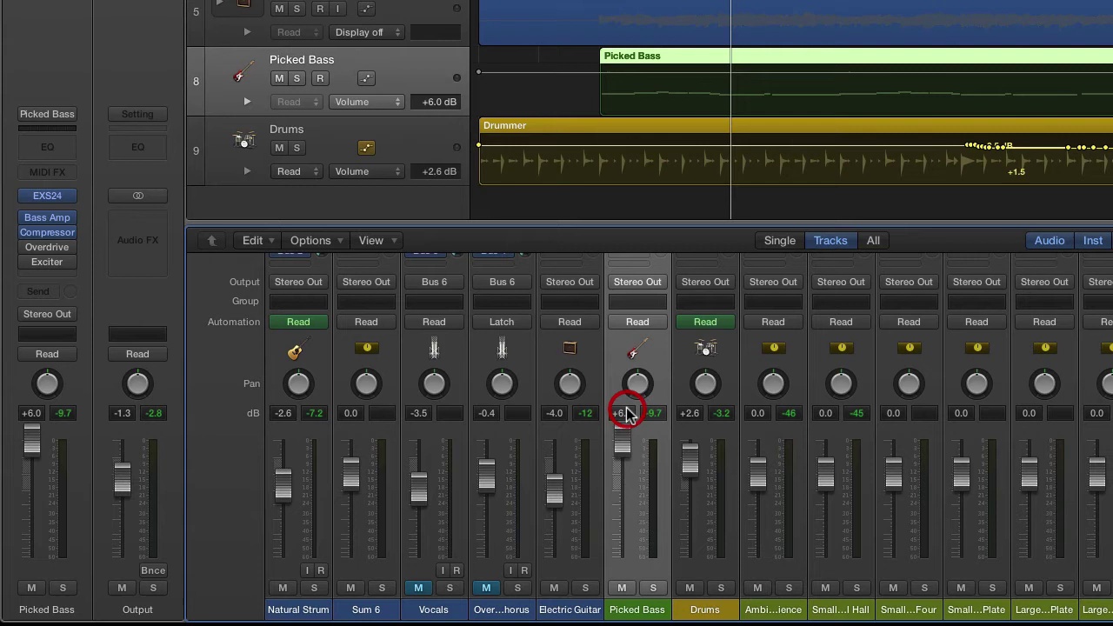
key("comma")
key("comma")
key("comma")
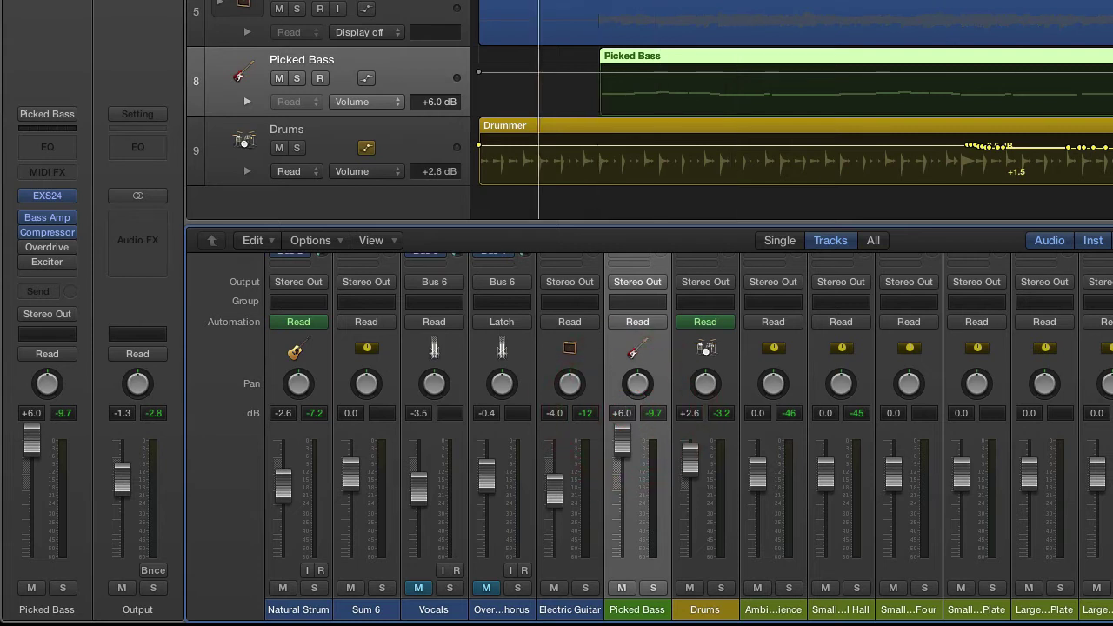
key("space")
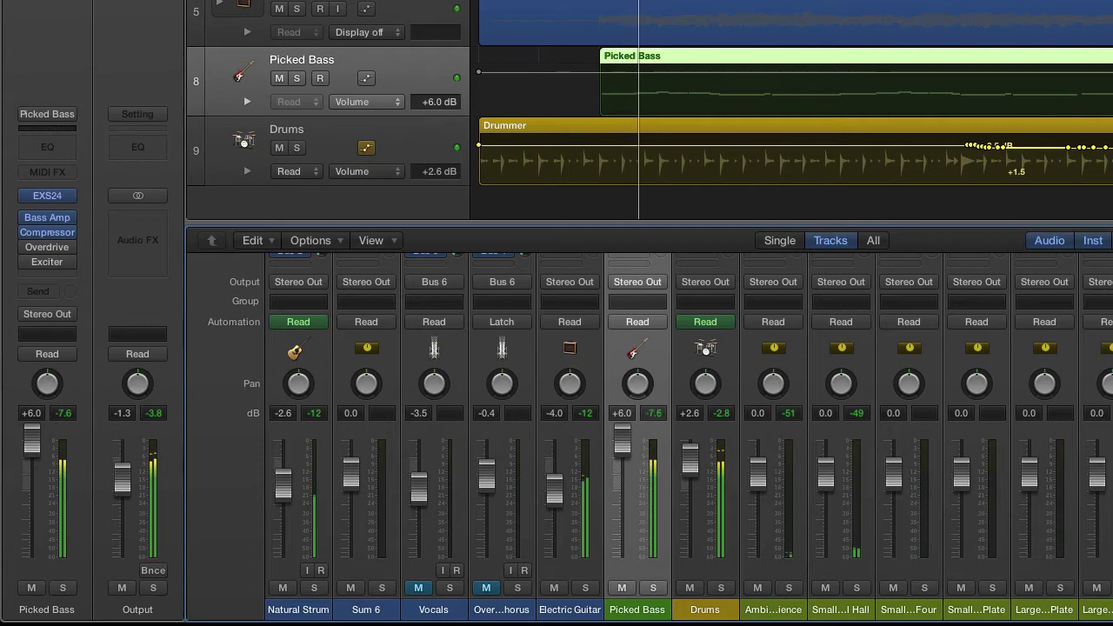
key("space")
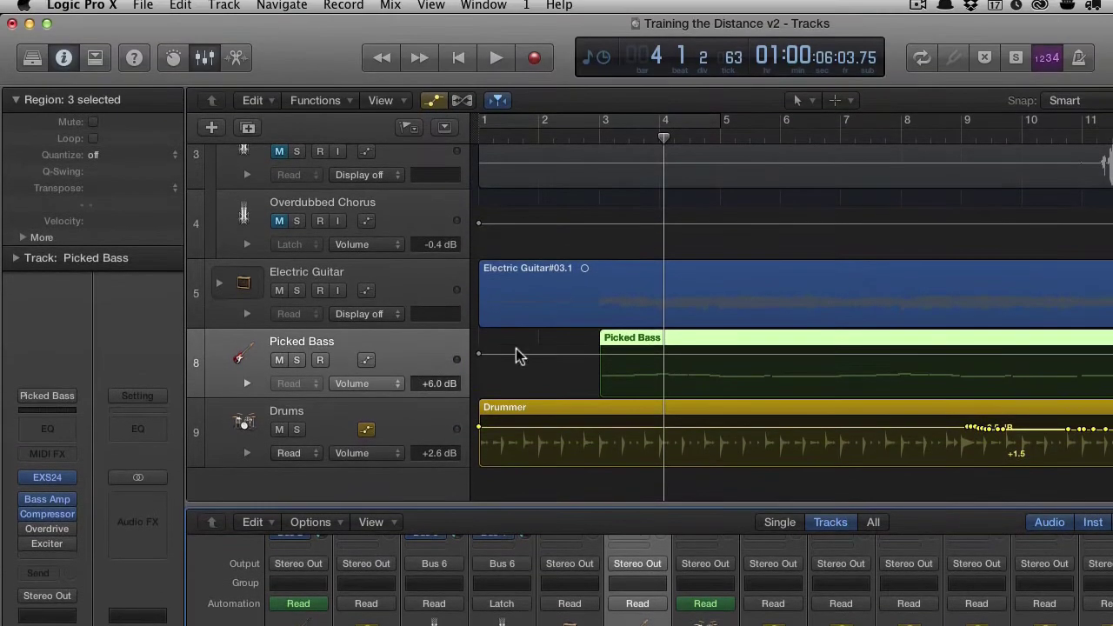
Pull the Picked Bass fader down from +6.0 dB to +4.3 dB.
left_click_drag(439, 383, 439, 398)
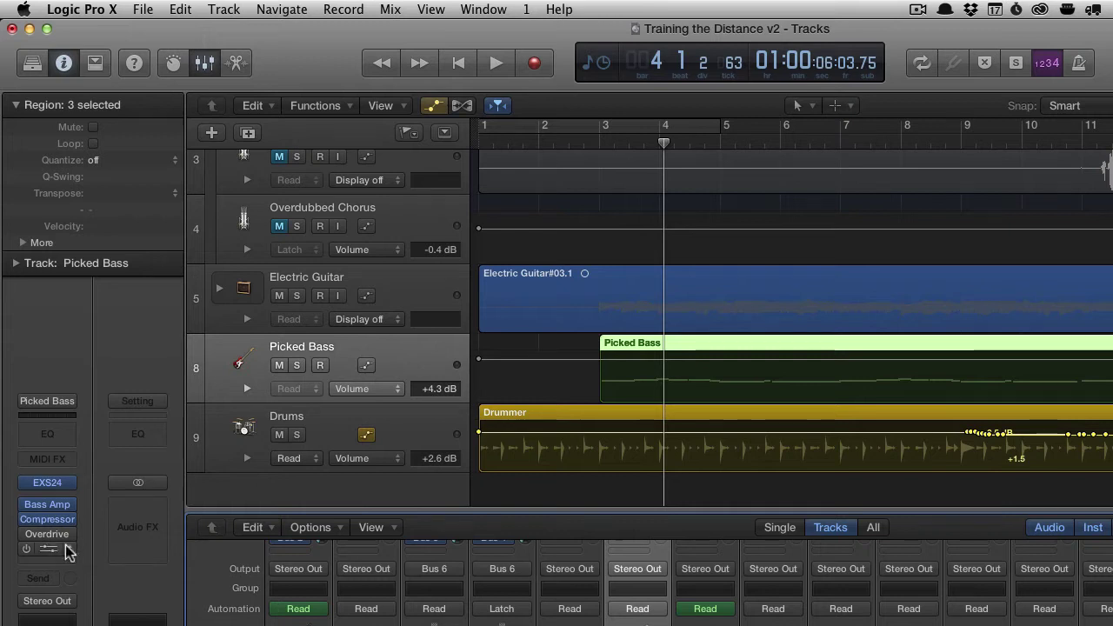
Open the Picked Bass Compressor (Vintage VCA, 3.2:1, -14.0 dB) and play to watch gain reduction.
left_click(49, 520)
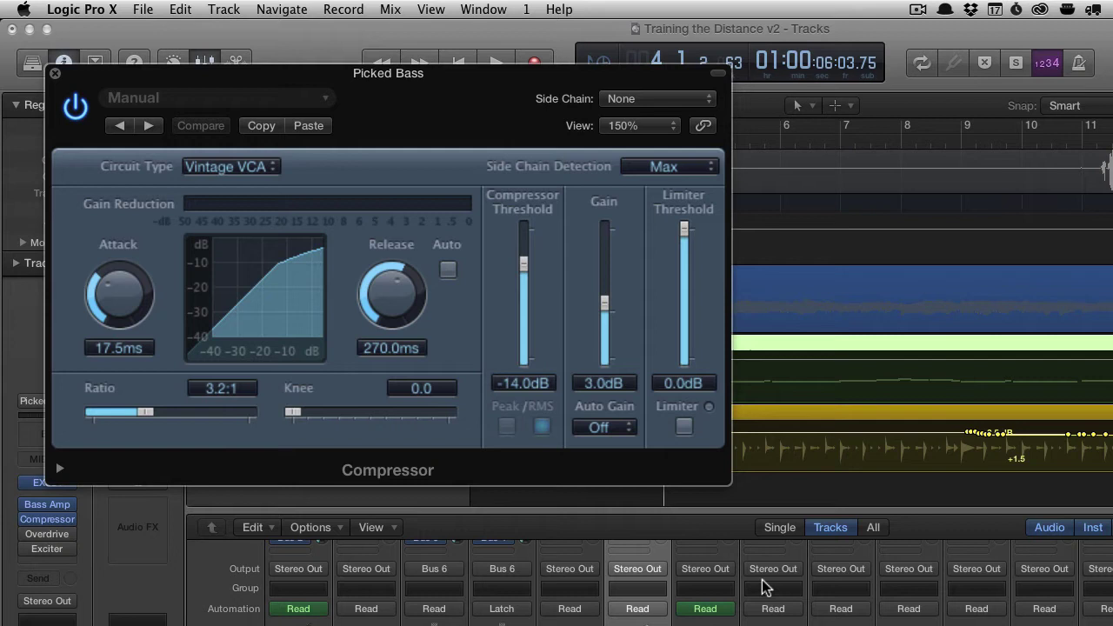
left_click_drag(469, 81, 469, 111)
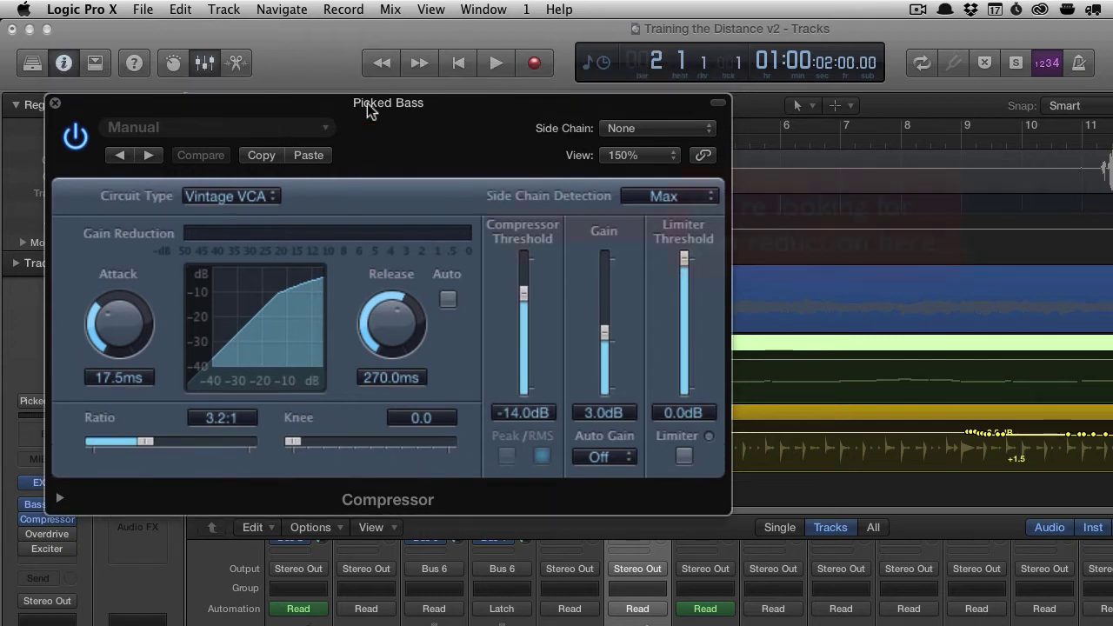
key("space")
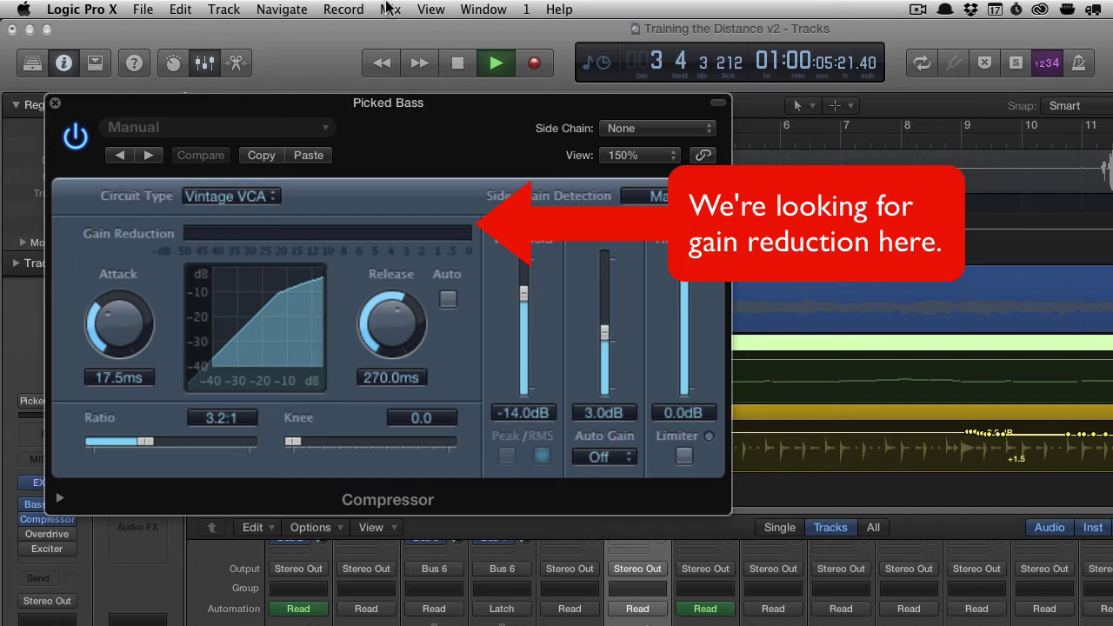
key("space")
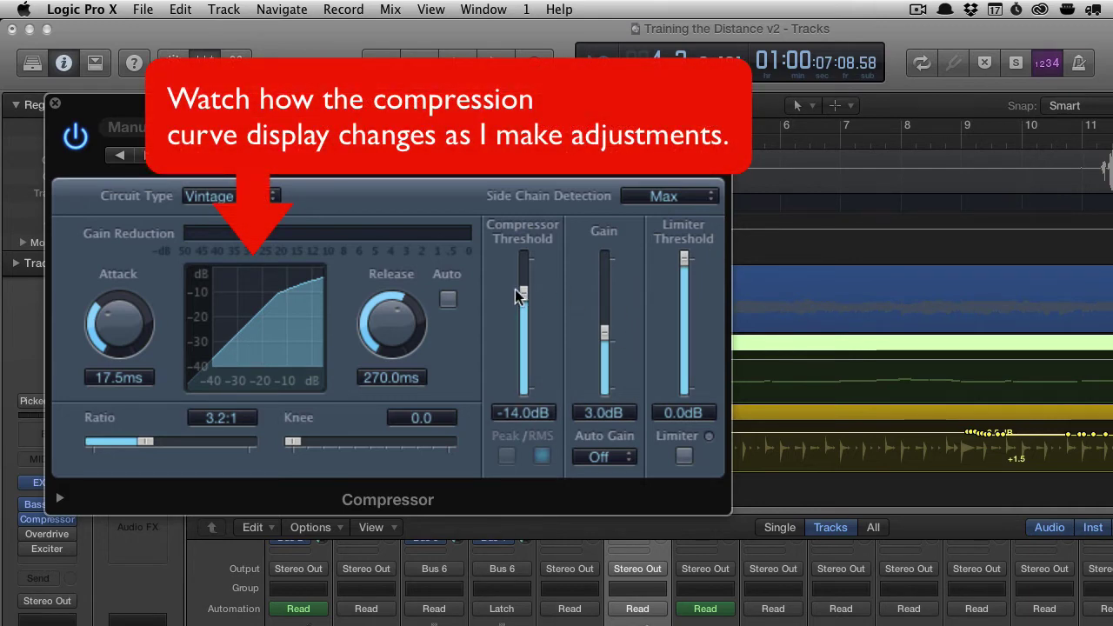
Set the Compressor threshold to -29.5 dB, gain to 11.5 dB and ratio to 5.0:1.
left_click_drag(525, 292, 521, 337)
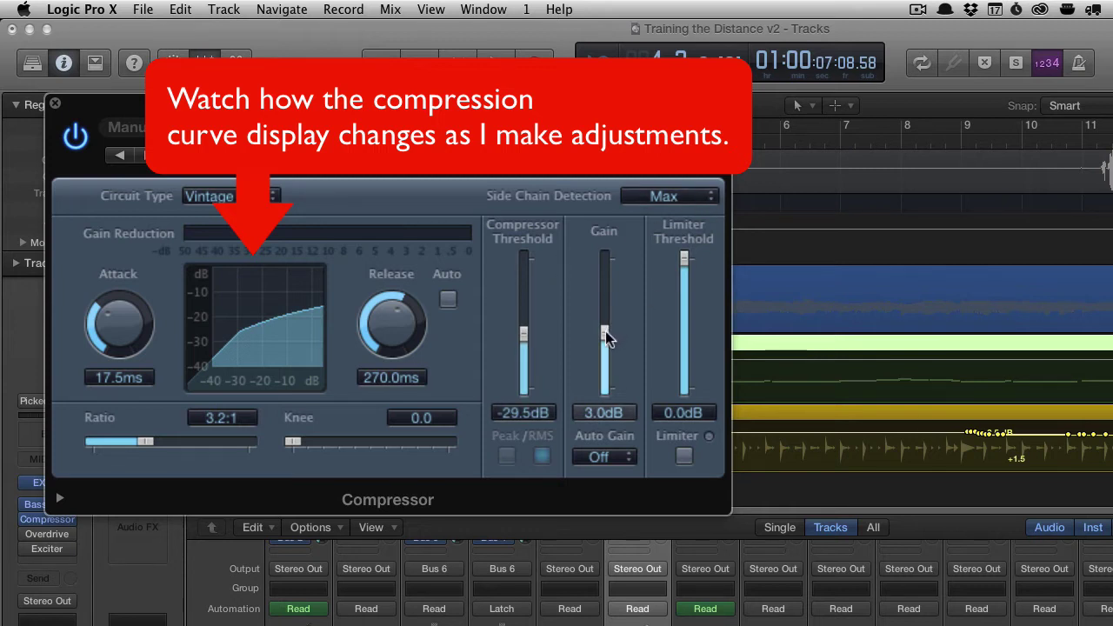
left_click_drag(606, 338, 606, 317)
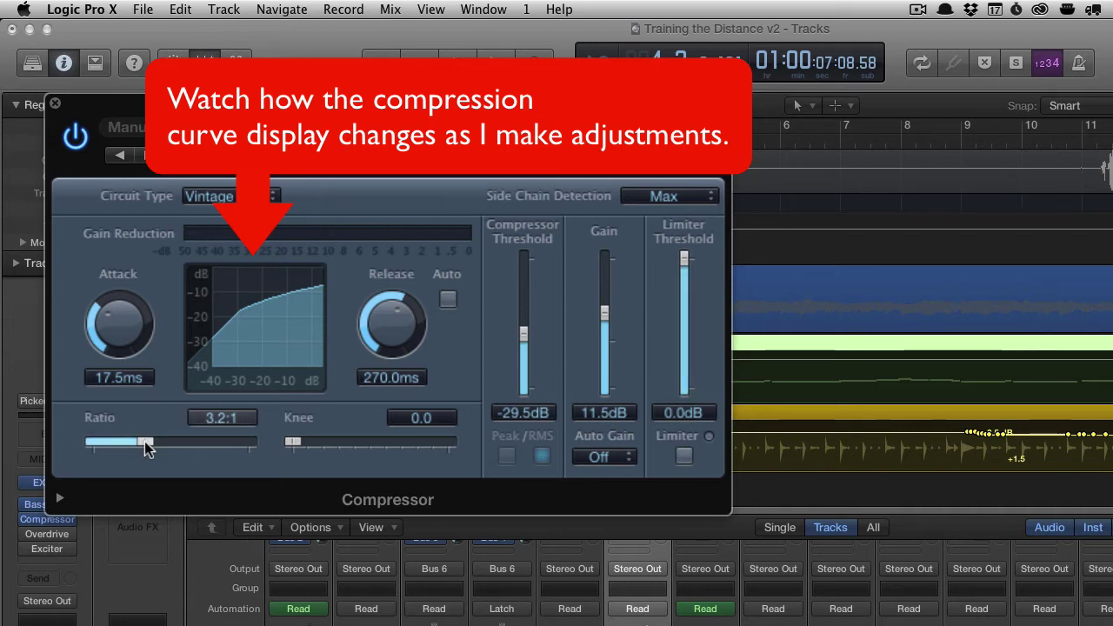
left_click_drag(145, 443, 165, 442)
Nudge the Compressor Knee slider up to 0.1.
left_click_drag(292, 443, 311, 443)
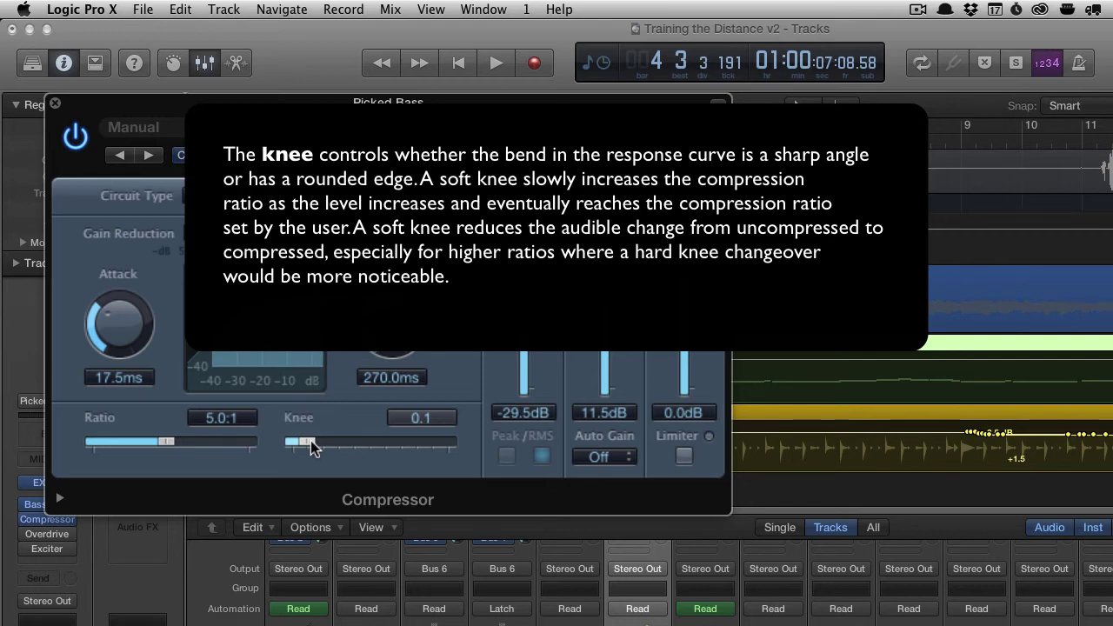
Change Compressor attack from 17.5 to 50.0 ms and release from 270.0 to 81.0 ms.
left_click(98, 313)
left_click_drag(98, 313, 122, 306)
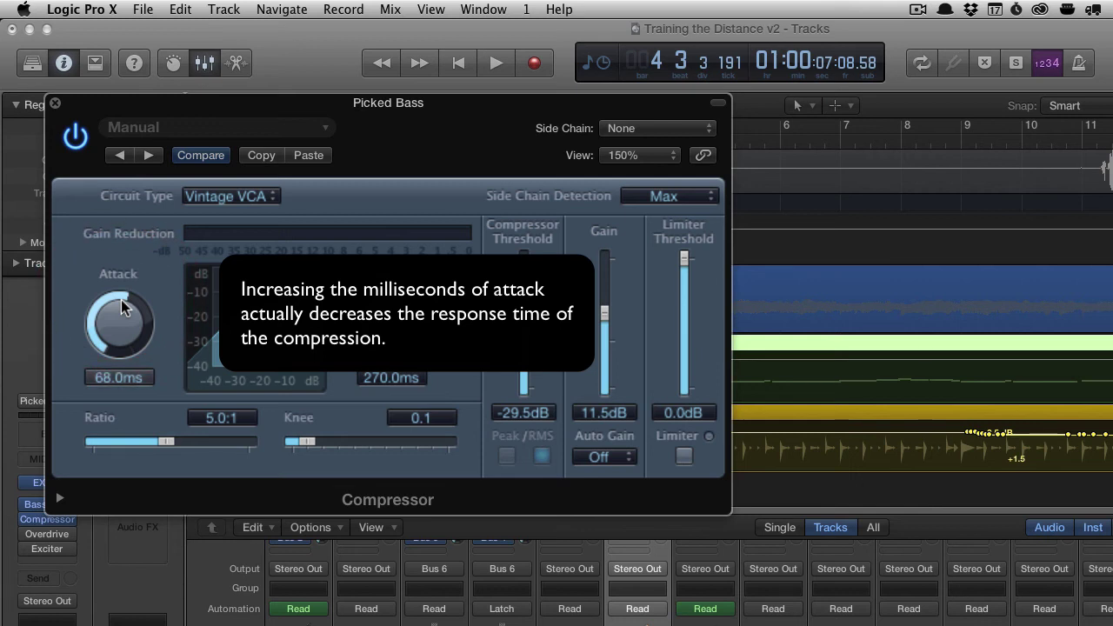
mouse_move(122, 306)
left_mouse_down()
mouse_move(115, 300)
mouse_move(111, 319)
left_mouse_up()
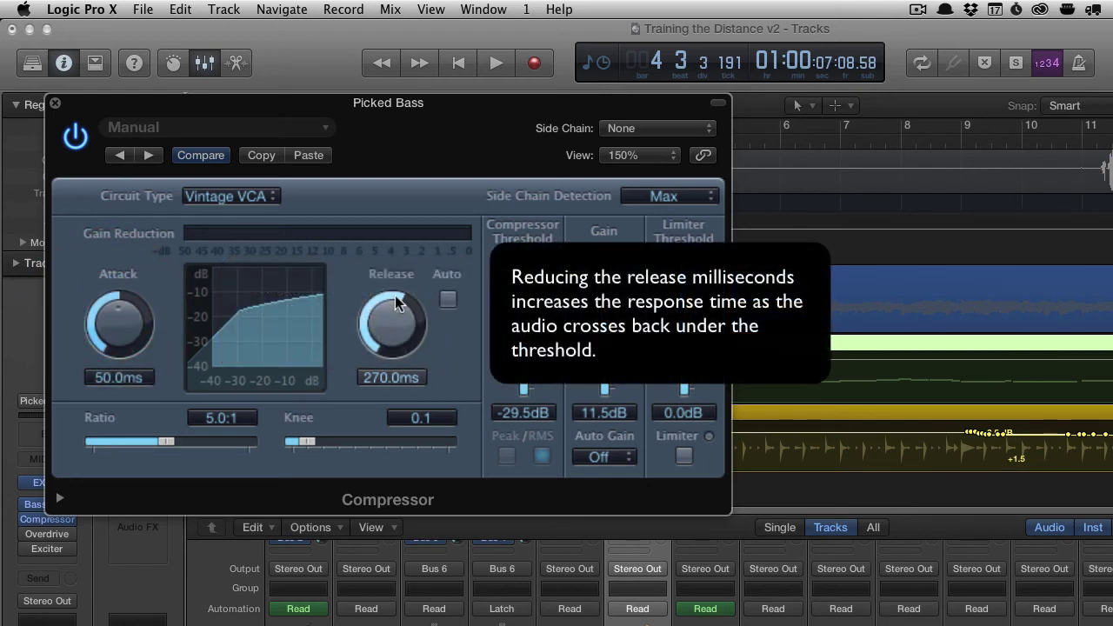
left_click_drag(391, 303, 381, 322)
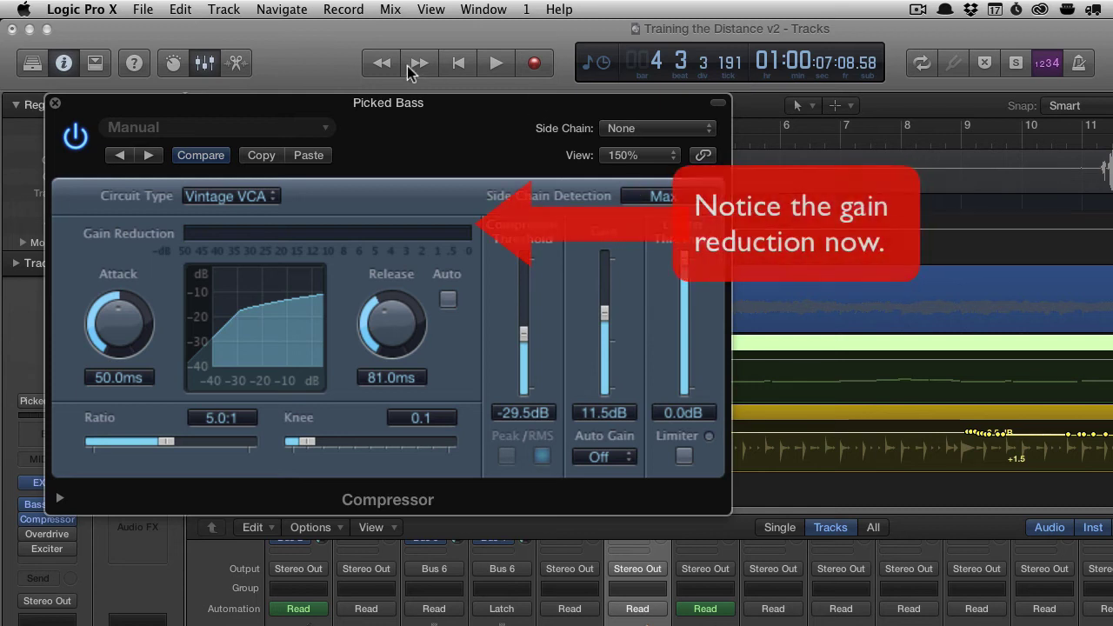
Rewind to bar 2 and play through the new compression, stopping at bar 6.
left_click(383, 62)
left_click(382, 63)
key("space")
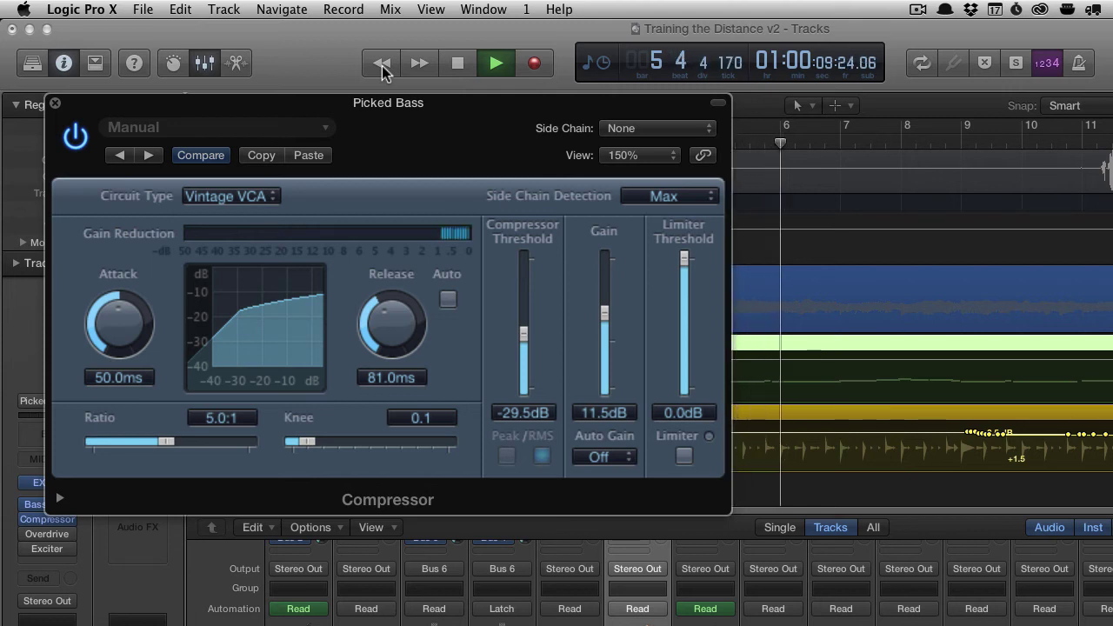
key("space")
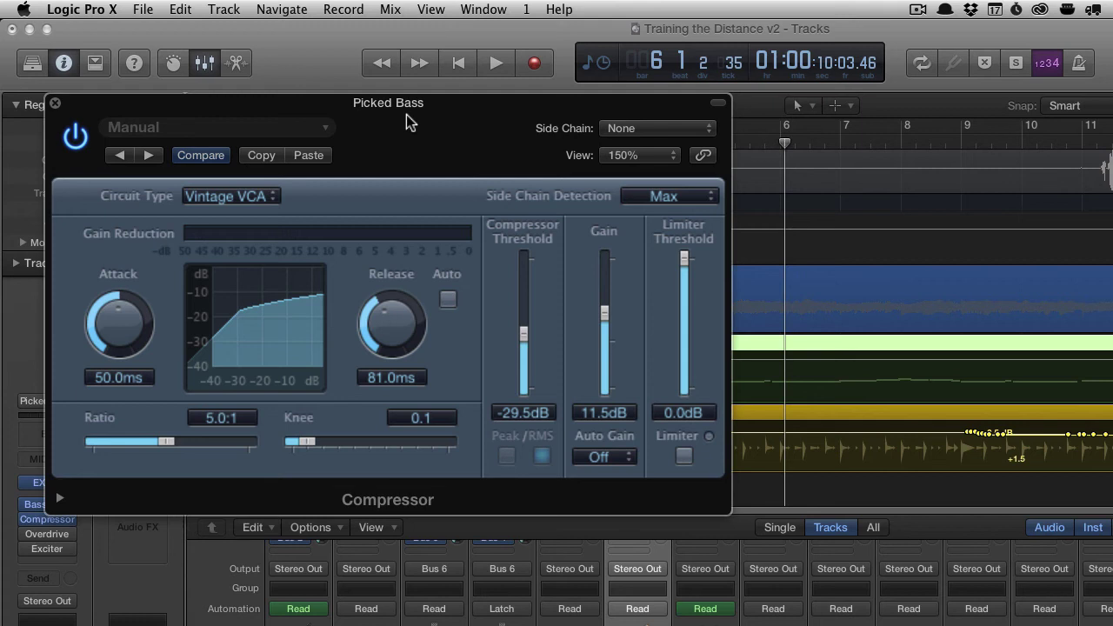
left_click(385, 62)
left_click(385, 63)
left_click(385, 63)
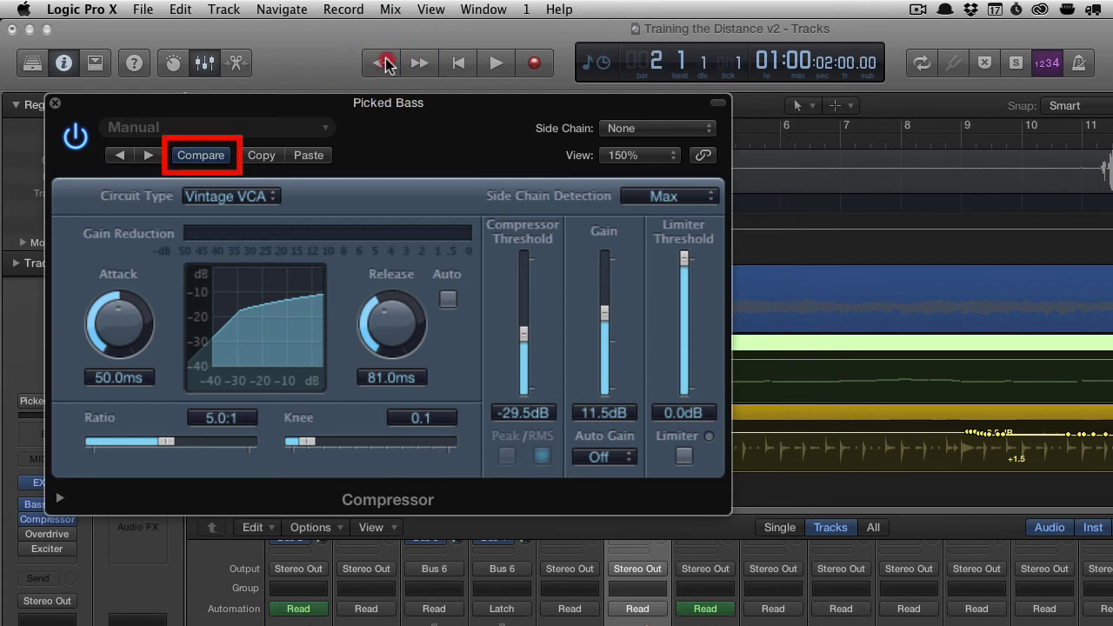
left_click(386, 62)
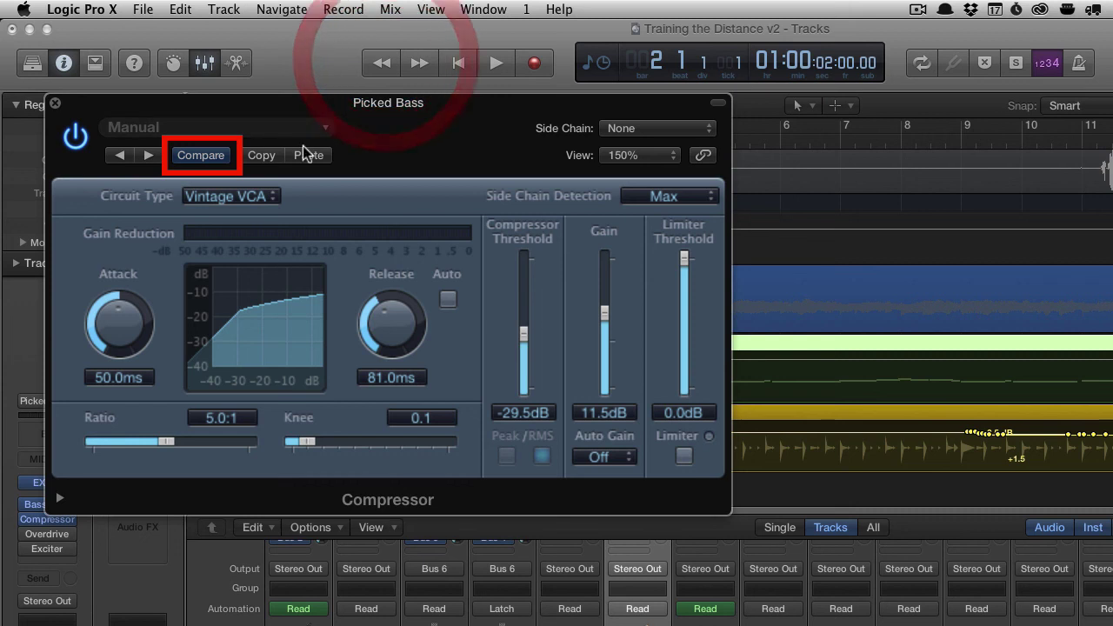
left_click(203, 158)
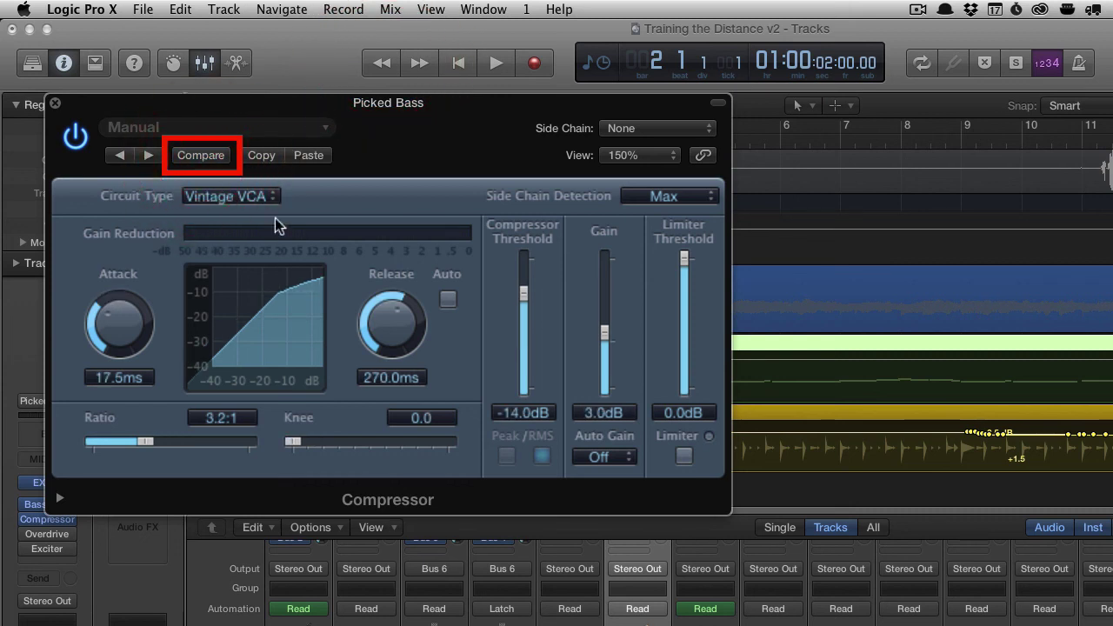
key("space")
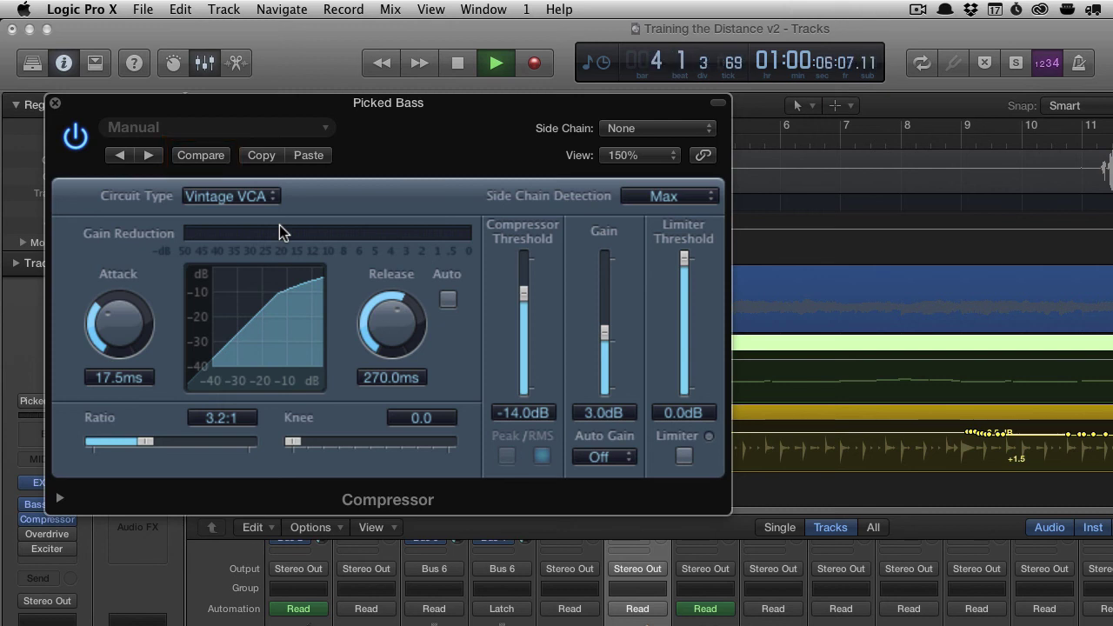
key("space")
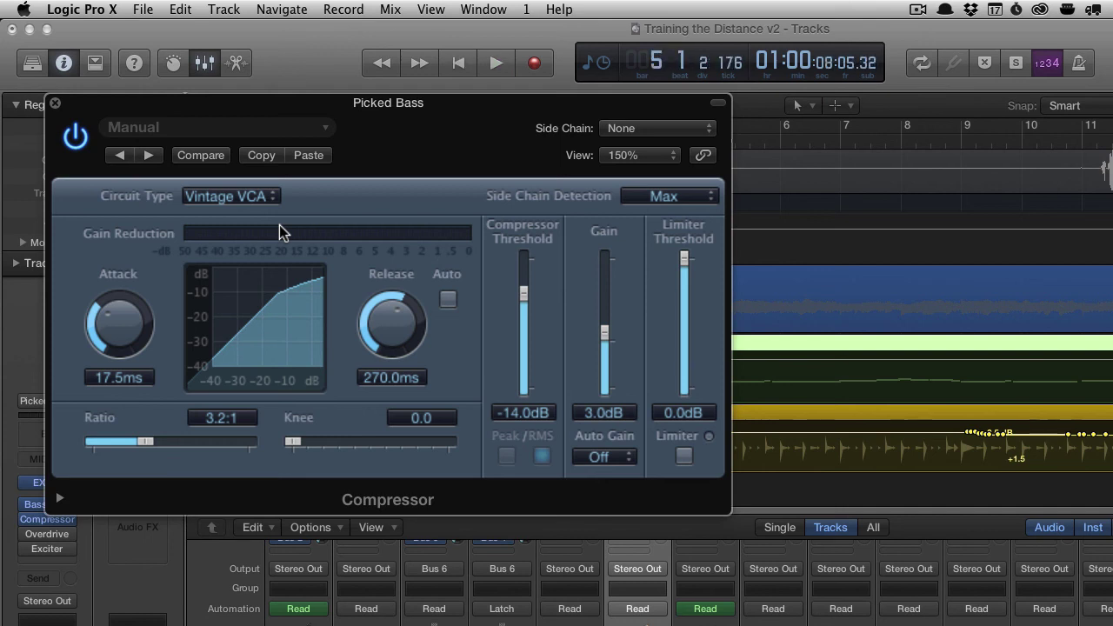
left_click(385, 65)
left_click(386, 65)
left_click(199, 156)
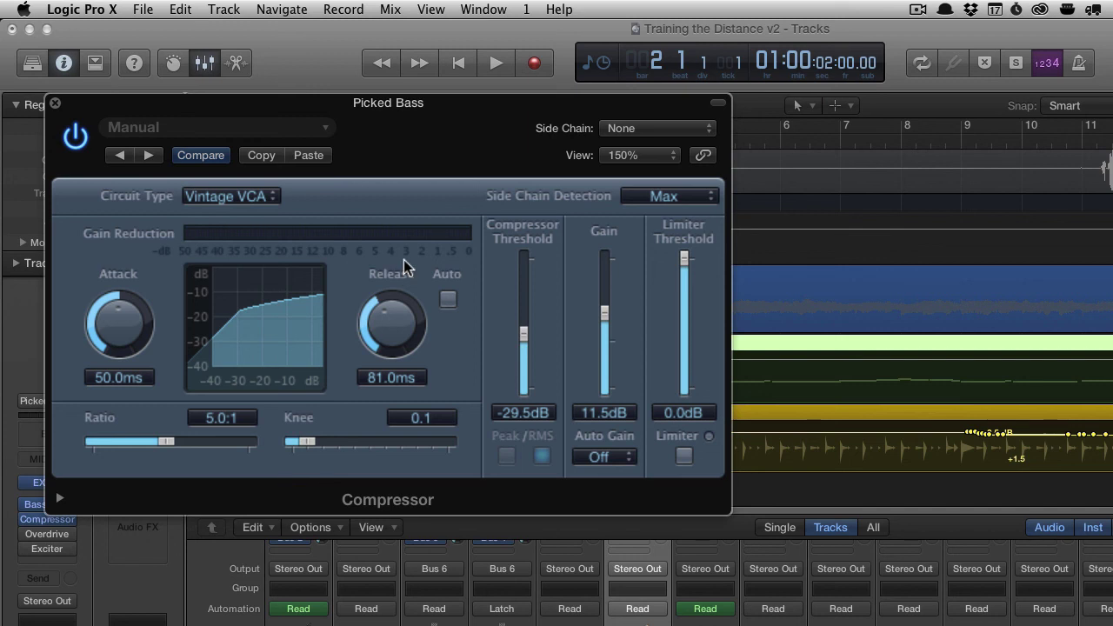
key("space")
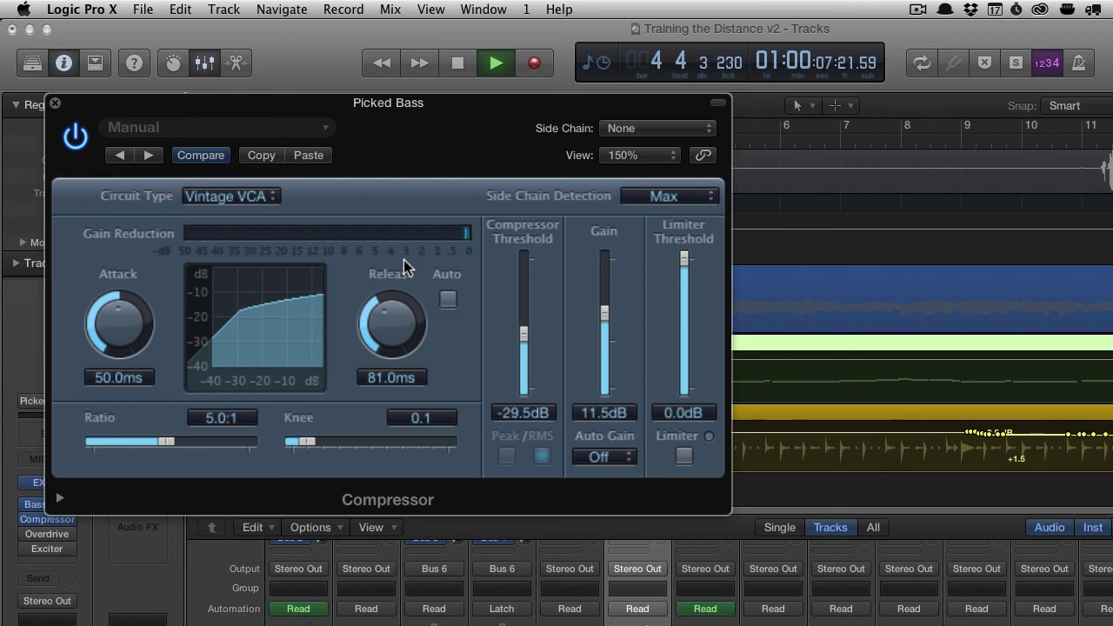
key("space")
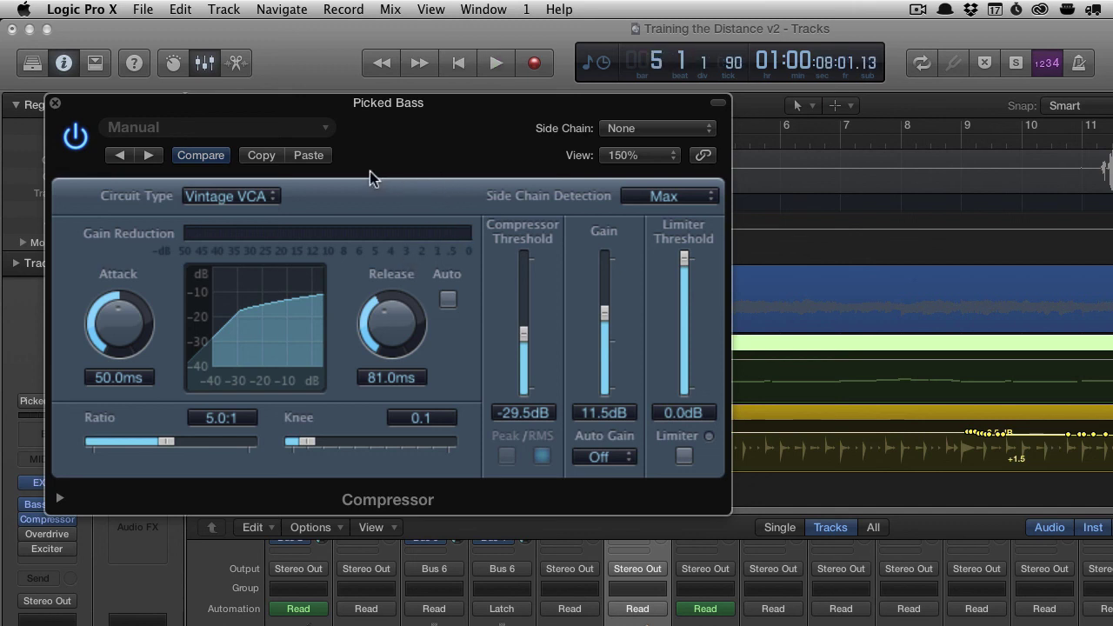